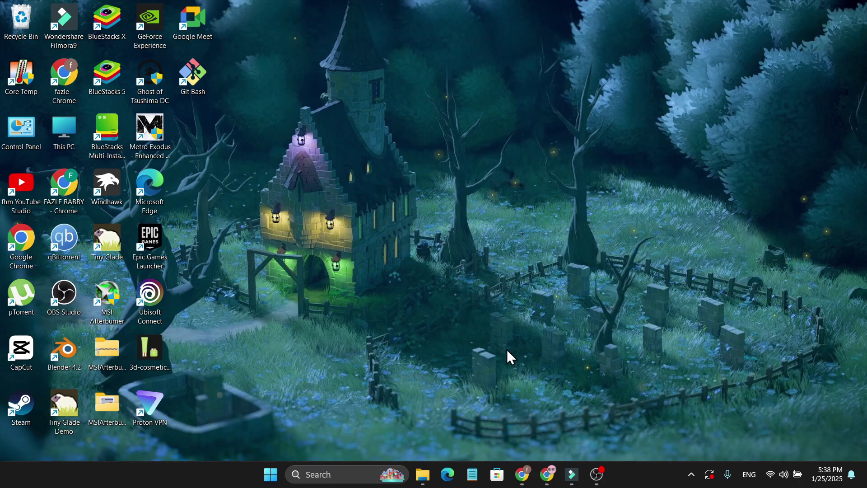
Bring up Chrome's 'davinci resolve' Google results and review the listed Blackmagic Design page.
click(548, 472)
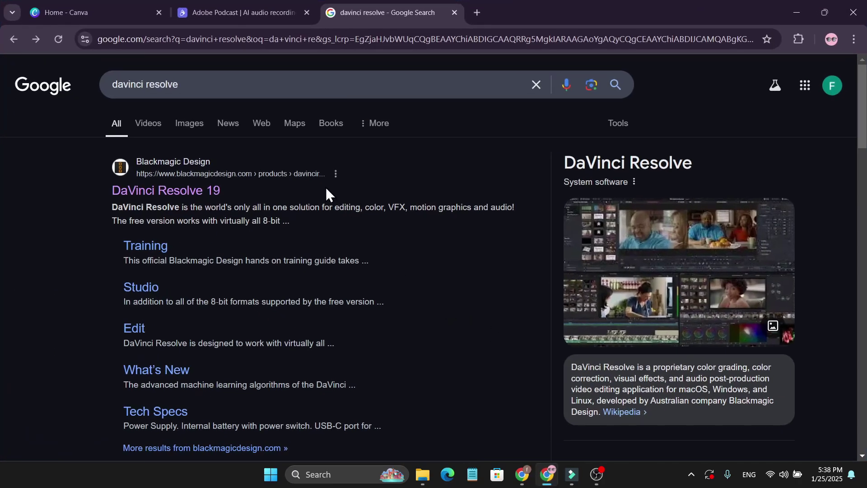
click(195, 84)
drag(199, 86, 101, 85)
click(174, 84)
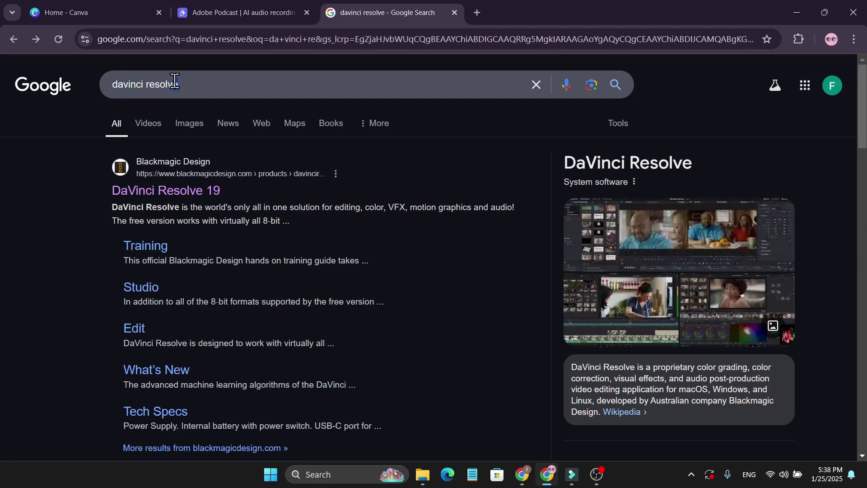
click(91, 178)
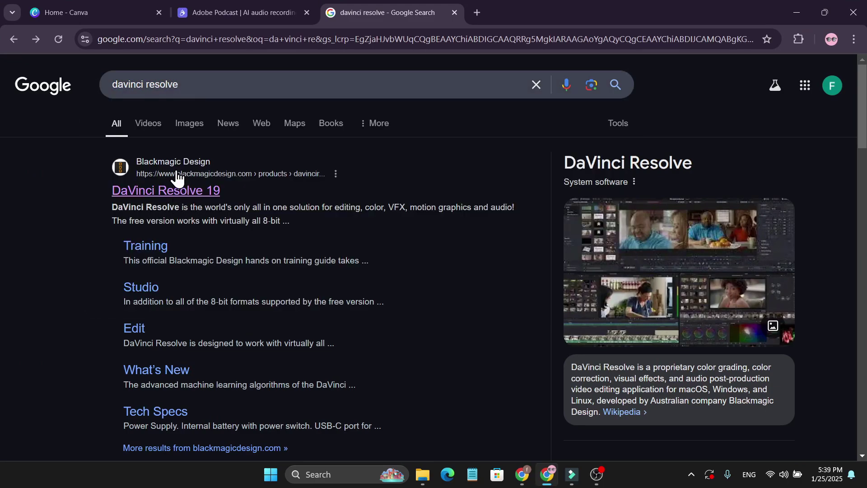
Open the official DaVinci Resolve 19 page and start its free download.
click(173, 197)
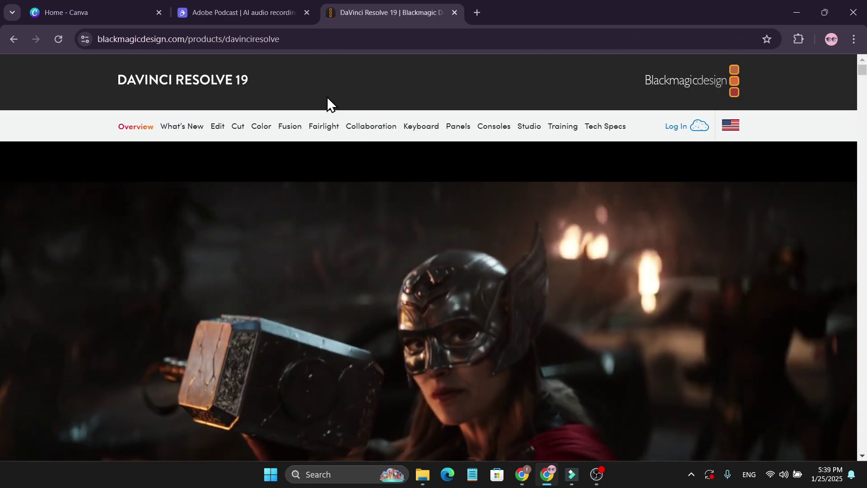
scroll(380, 150, down, 3)
scroll(381, 157, down, 2)
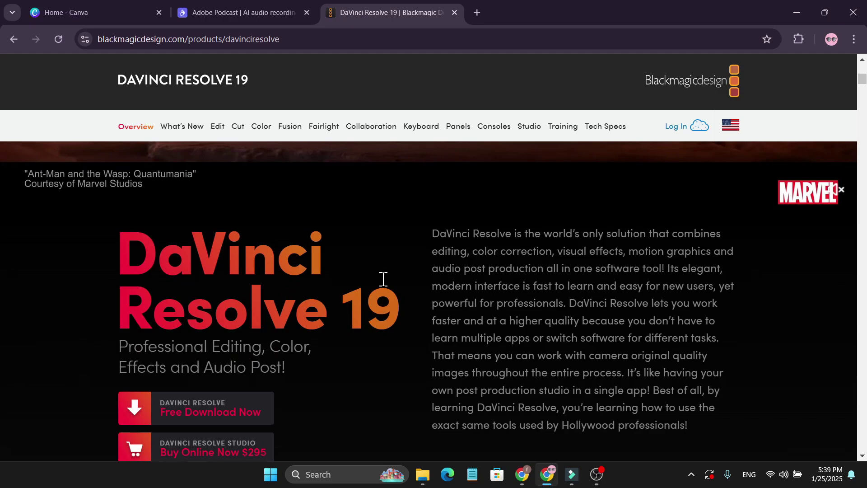
scroll(374, 304, down, 1)
scroll(372, 303, down, 2)
scroll(374, 307, up, 1)
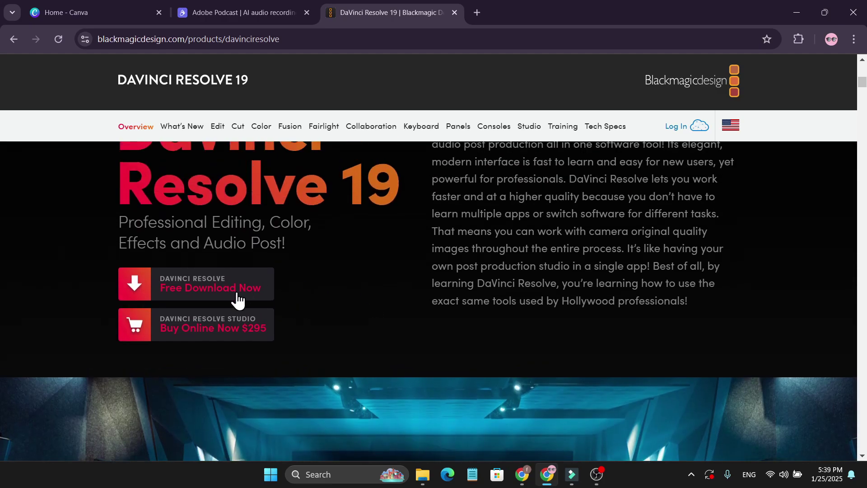
click(212, 297)
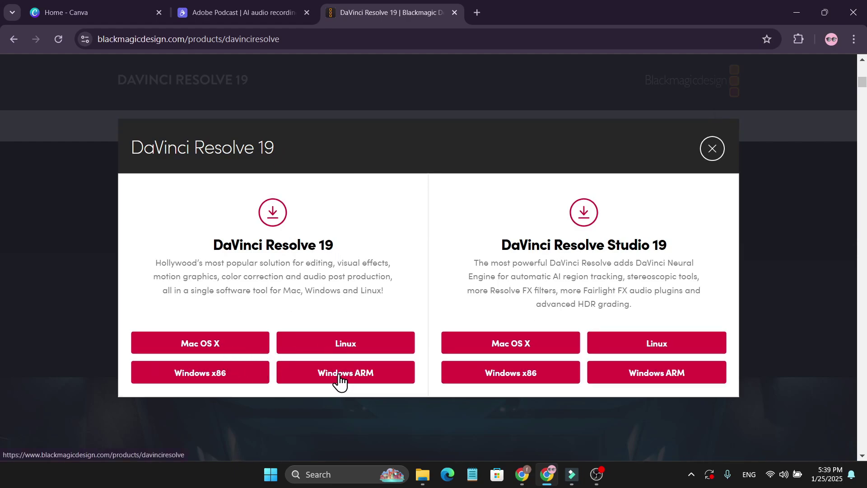
Choose the free Windows x86 version and begin the registration form with the first name.
click(228, 383)
scroll(264, 272, down, 3)
scroll(264, 273, up, 3)
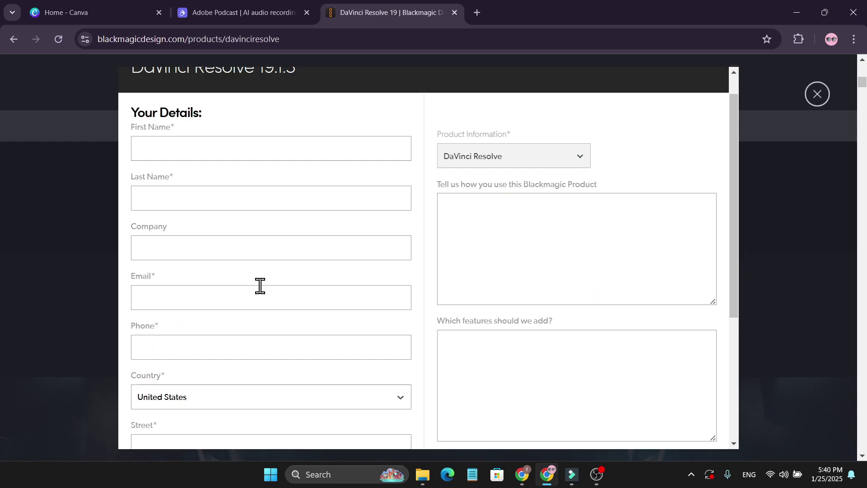
scroll(234, 300, down, 2)
scroll(237, 294, down, 2)
scroll(199, 217, up, 4)
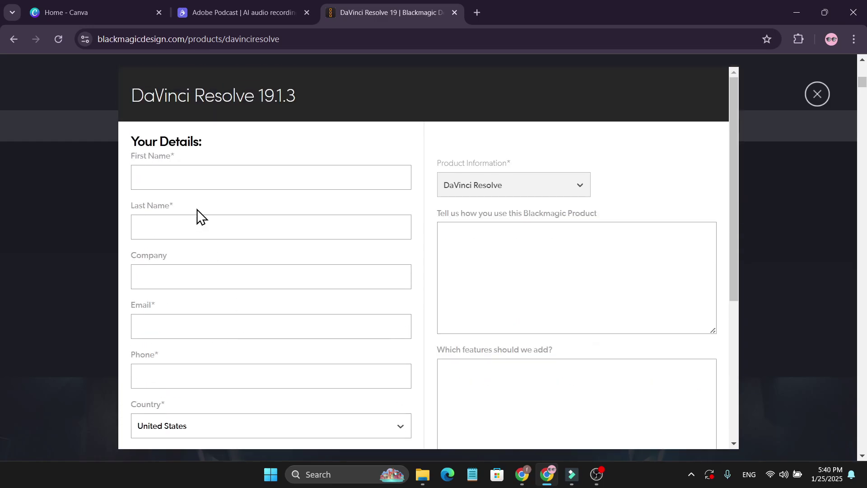
scroll(219, 269, down, 3)
scroll(218, 284, up, 1)
scroll(227, 306, down, 2)
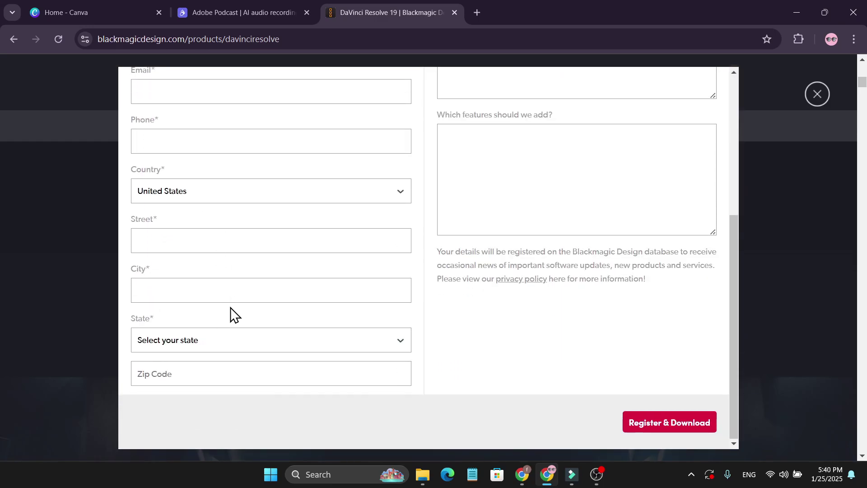
scroll(250, 366, up, 2)
scroll(184, 209, up, 1)
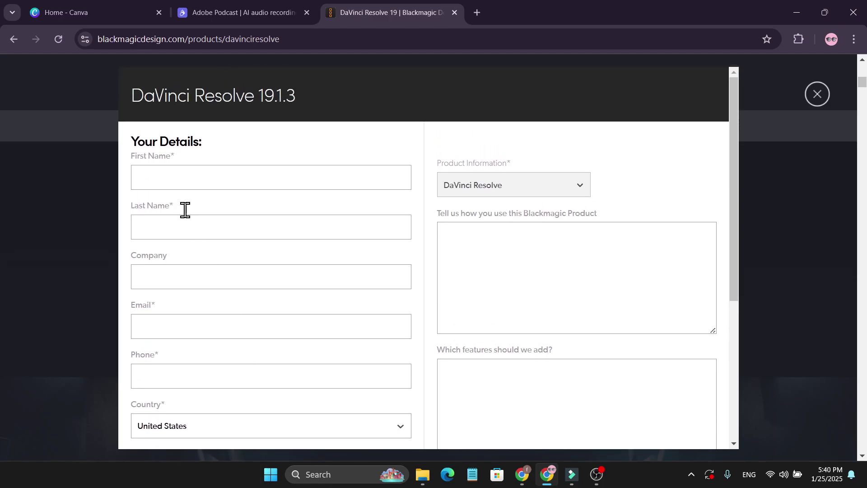
scroll(227, 310, down, 2)
scroll(226, 311, down, 1)
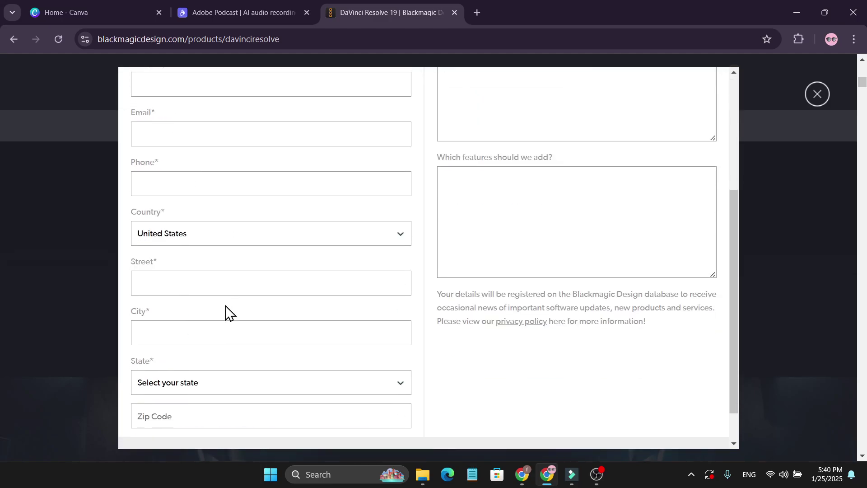
scroll(228, 311, up, 2)
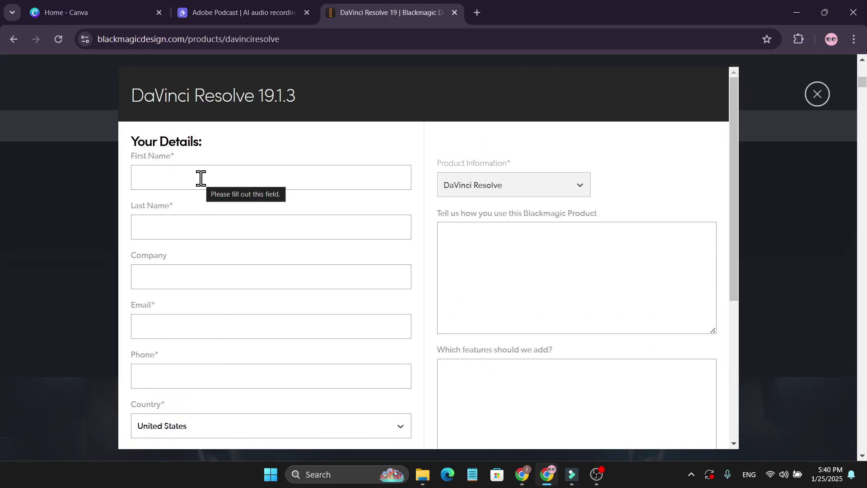
click(201, 178)
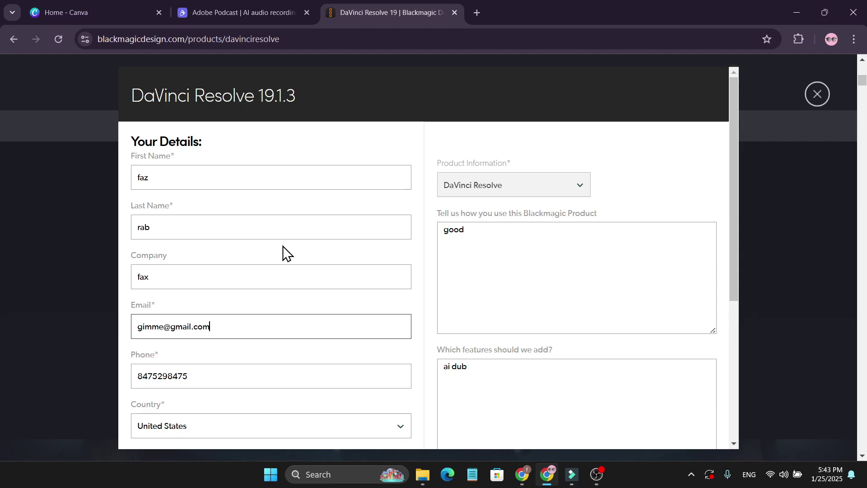
scroll(282, 251, down, 3)
scroll(282, 252, up, 2)
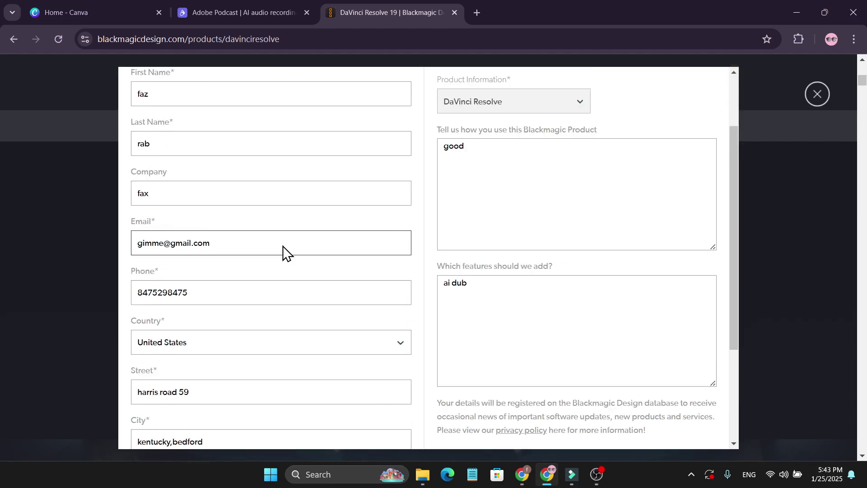
scroll(282, 251, up, 2)
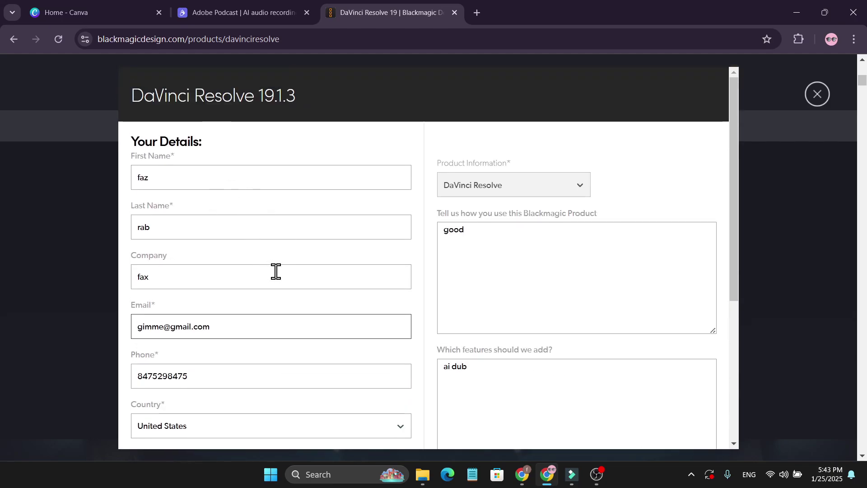
scroll(276, 271, down, 3)
scroll(280, 264, up, 3)
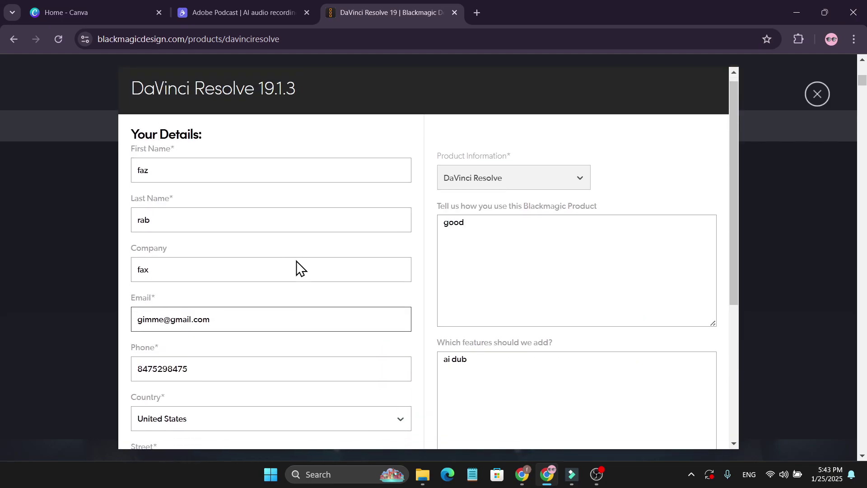
scroll(298, 266, down, 3)
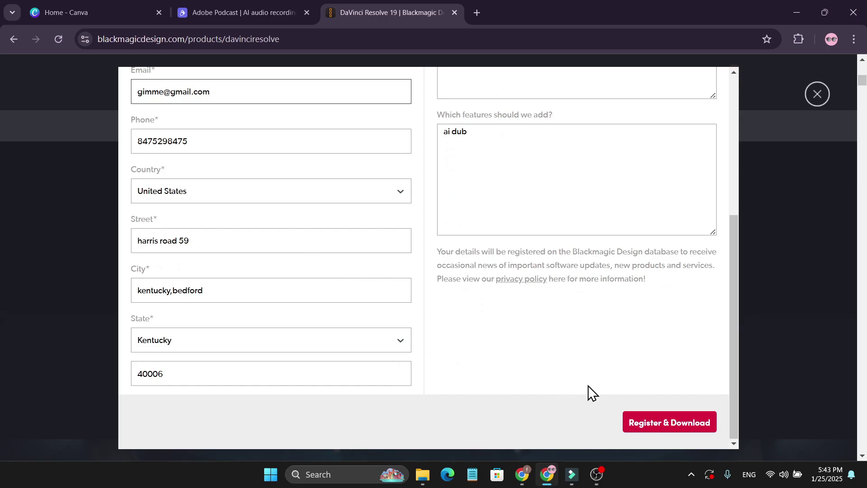
Submit the registration, follow the 2.3 GB zip download, and reveal it in Downloads.
click(662, 427)
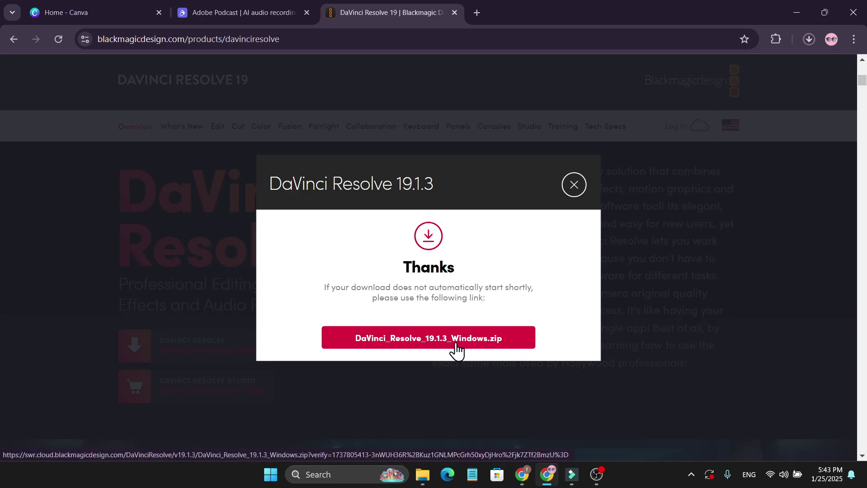
click(807, 40)
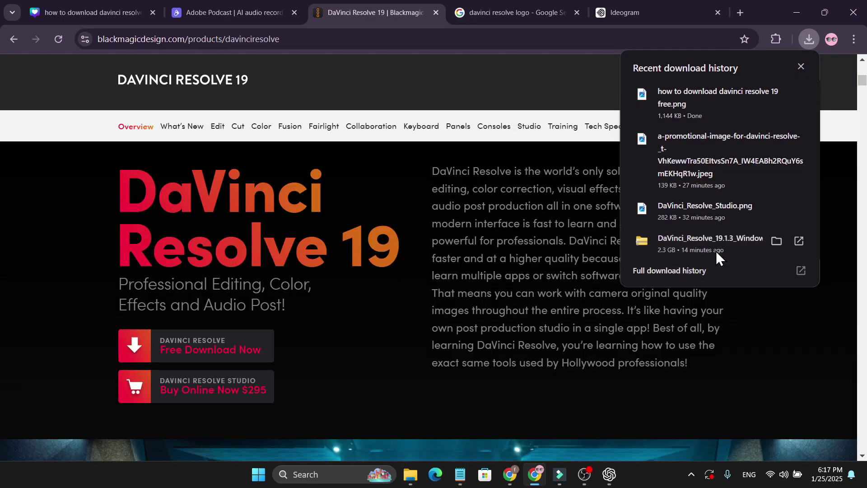
click(776, 241)
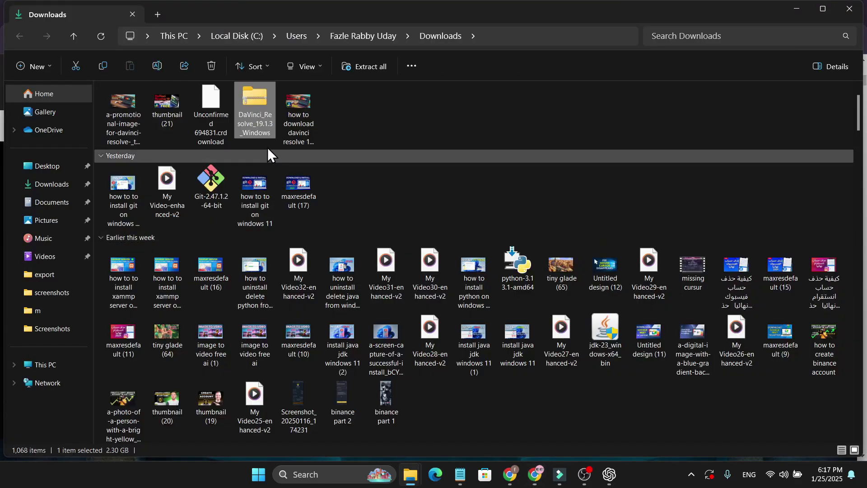
Extract the DaVinci Resolve 19.1.3 zip into its default destination folder.
right_click(259, 116)
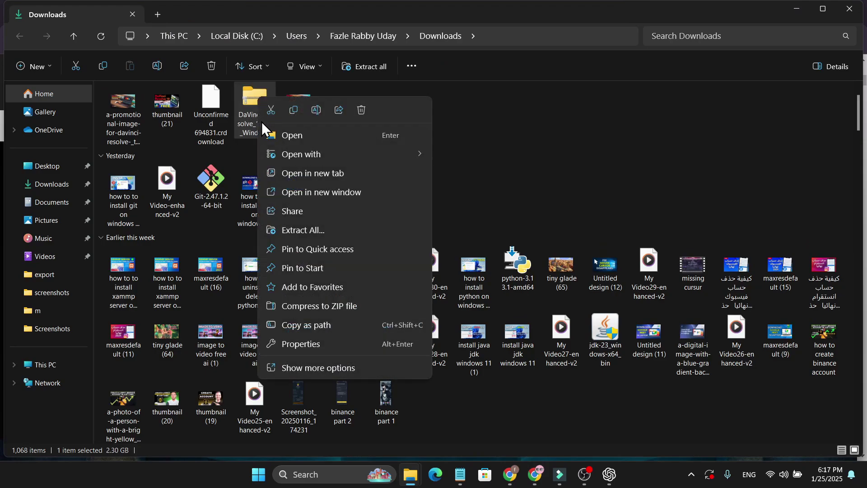
click(309, 234)
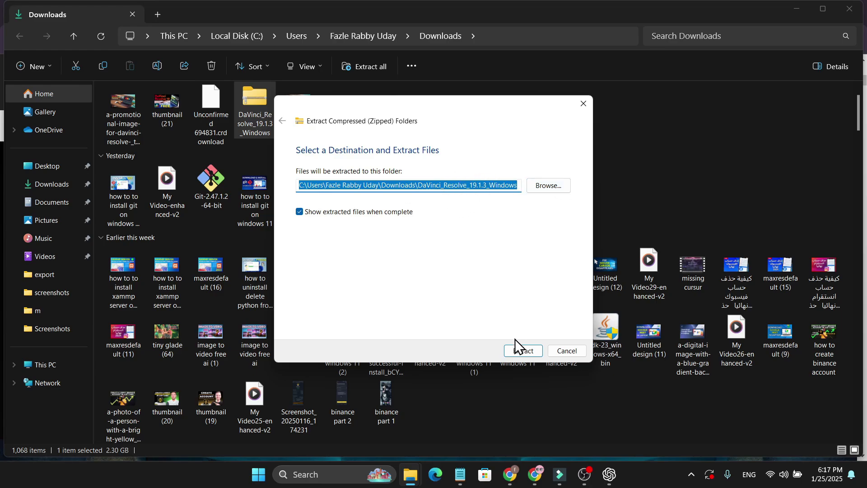
click(521, 351)
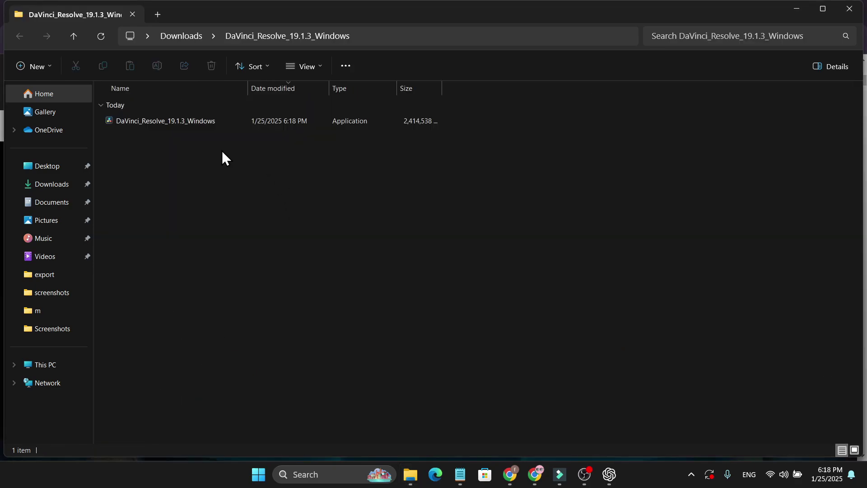
Launch DaVinci_Resolve_19.1.3_Windows.exe and install its required prerequisite components.
double_click(199, 125)
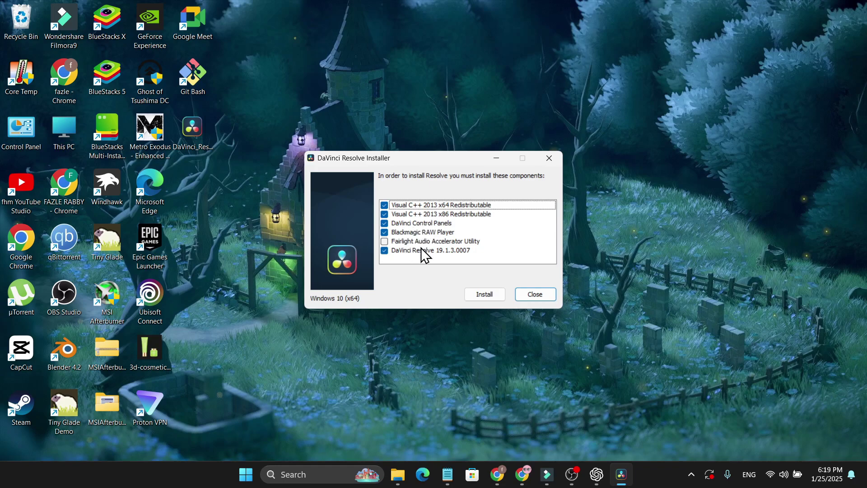
click(487, 298)
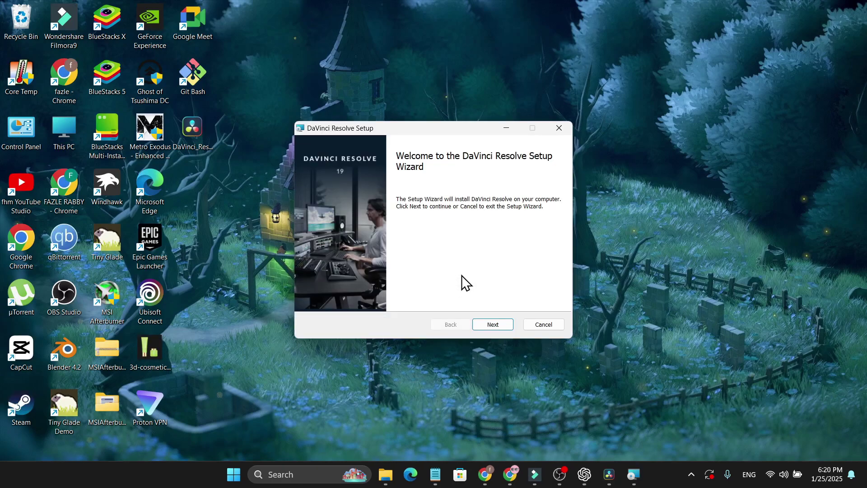
Accept the licence, keep the default Program Files folder, install, and close all installer windows.
click(495, 329)
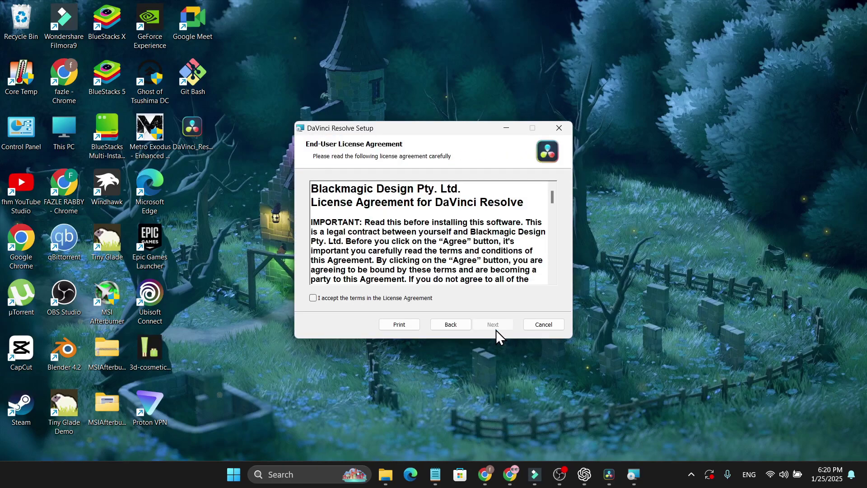
click(314, 299)
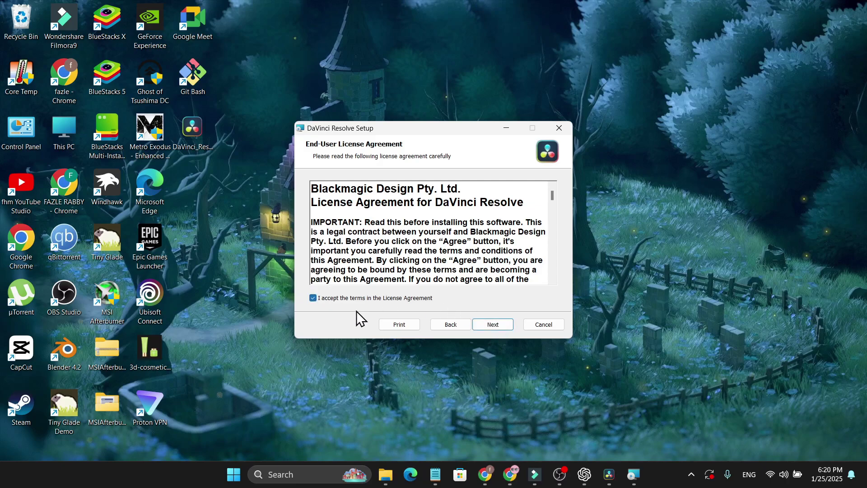
click(488, 327)
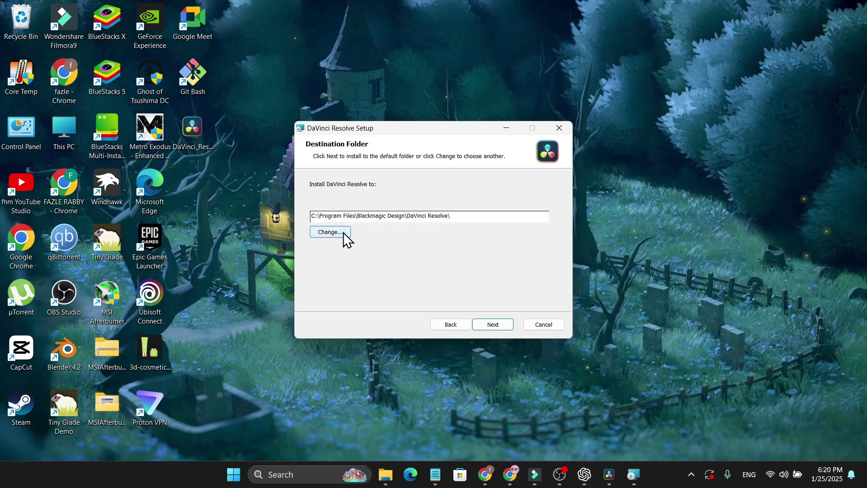
click(497, 324)
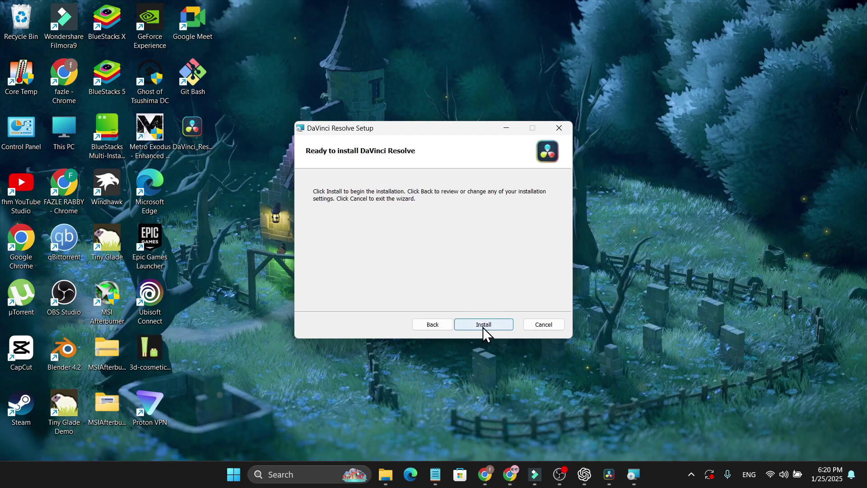
click(483, 324)
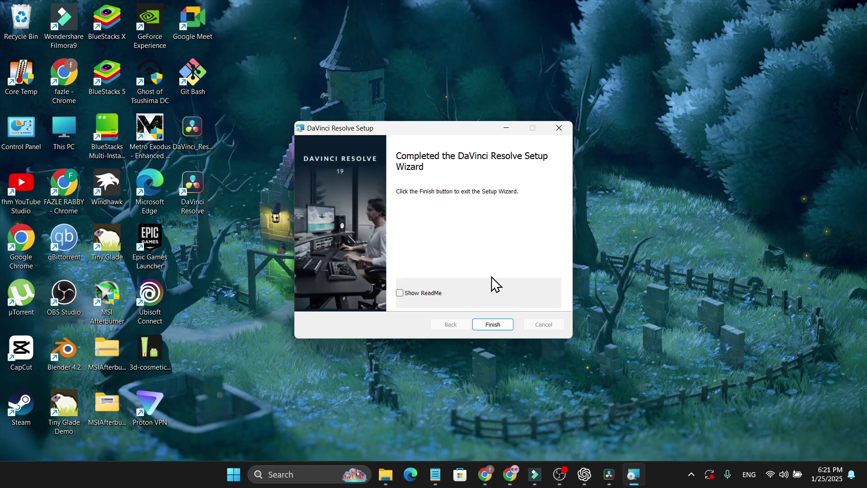
click(491, 324)
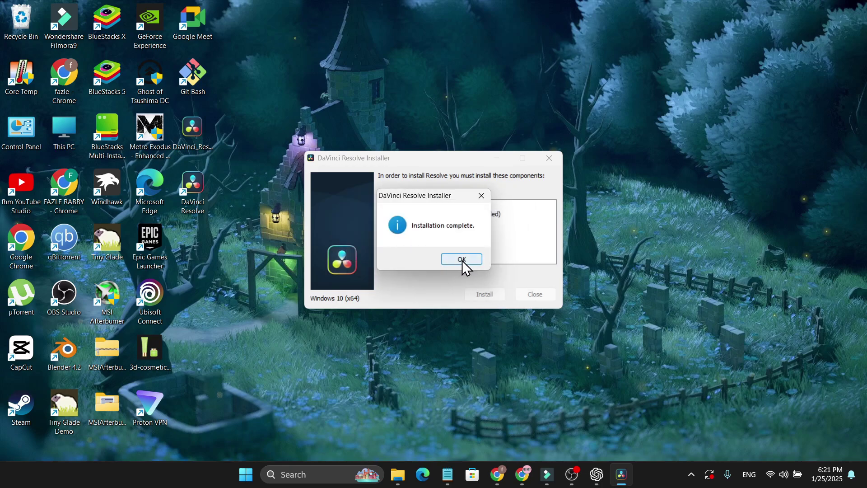
click(462, 260)
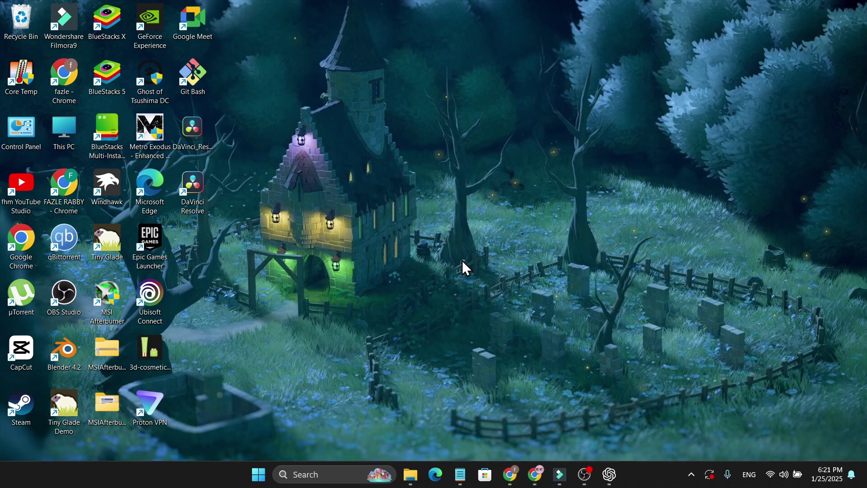
Launch DaVinci Resolve from the desktop shortcut, skipping What's New and quick setup.
double_click(201, 194)
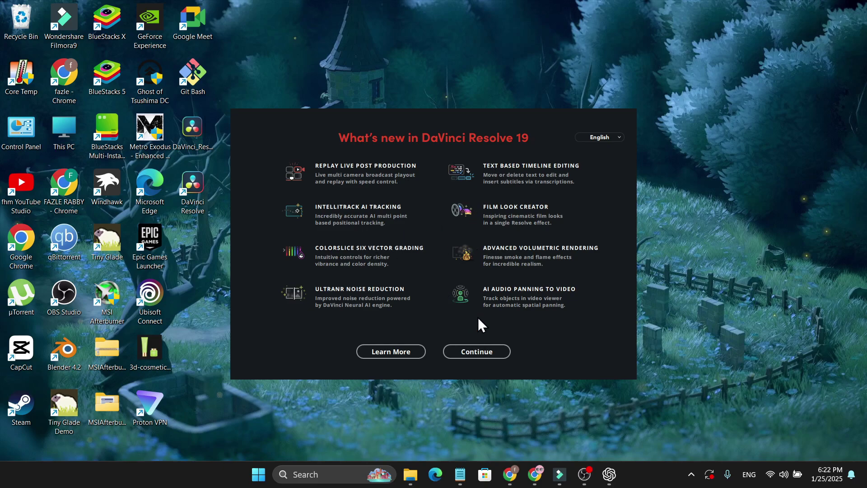
click(479, 352)
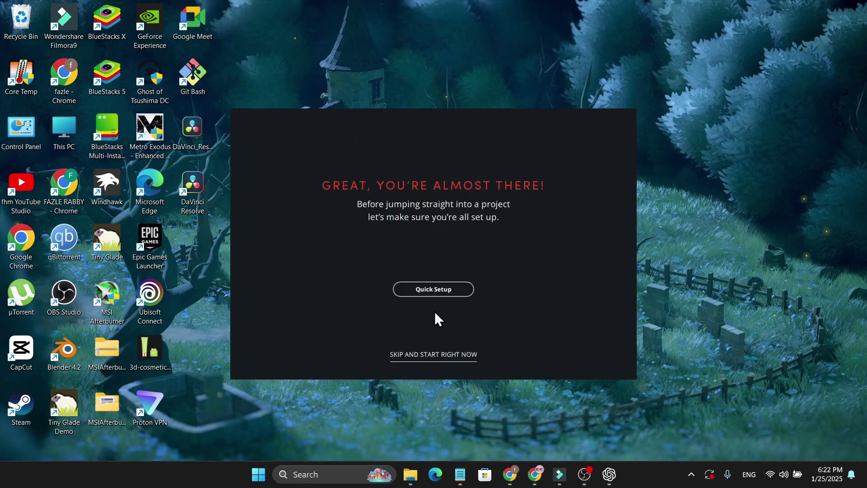
click(439, 358)
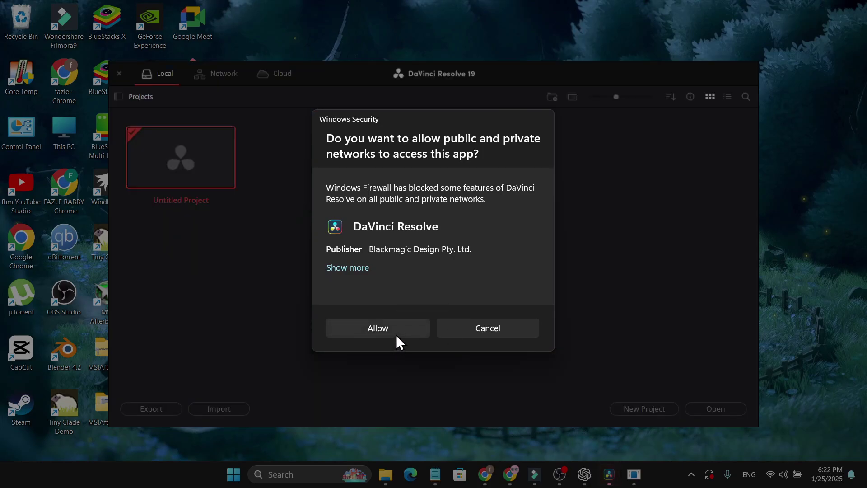
Allow DaVinci Resolve through the firewall and create a new project.
click(397, 335)
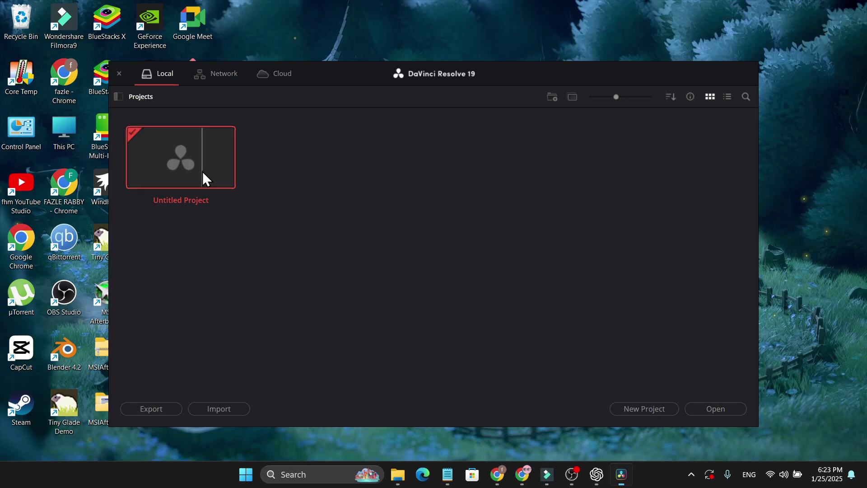
click(629, 408)
click(495, 266)
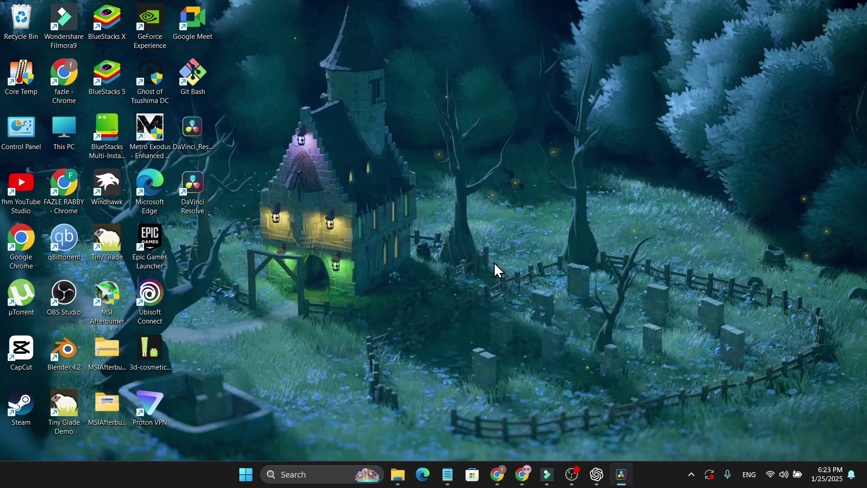